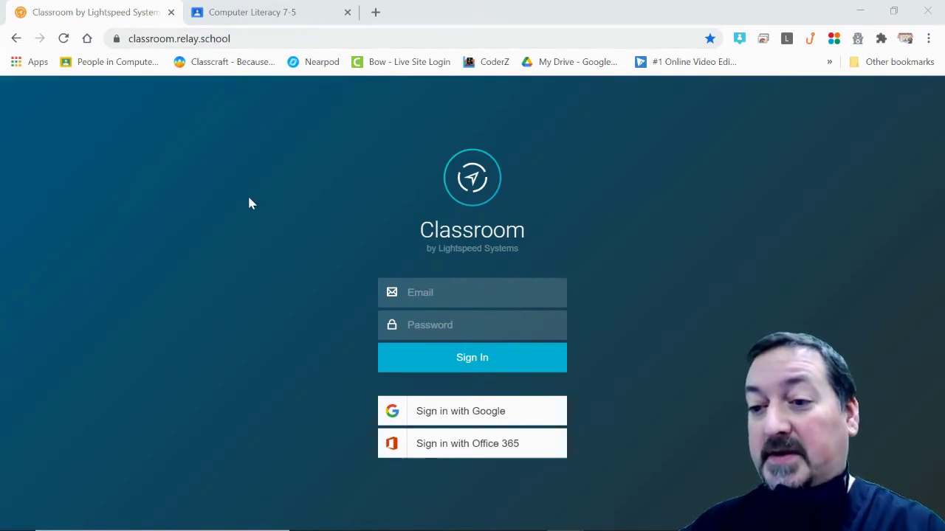
Zoom the classroom.relay.school sign-in page to 150% and highlight its site address
key("ctrl+equal")
key("ctrl+equal")
key("ctrl+equal")
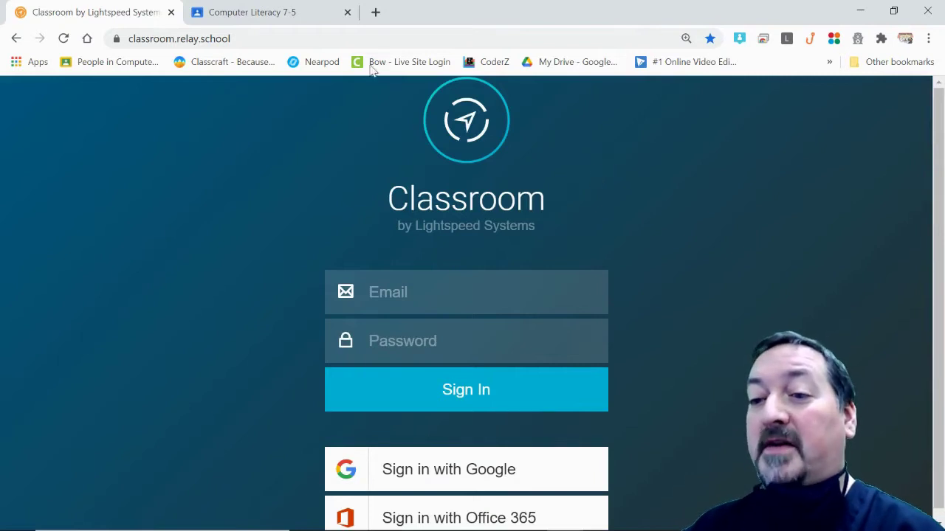
left_click_drag(160, 39, 131, 38)
scroll(692, 370, "down", 1)
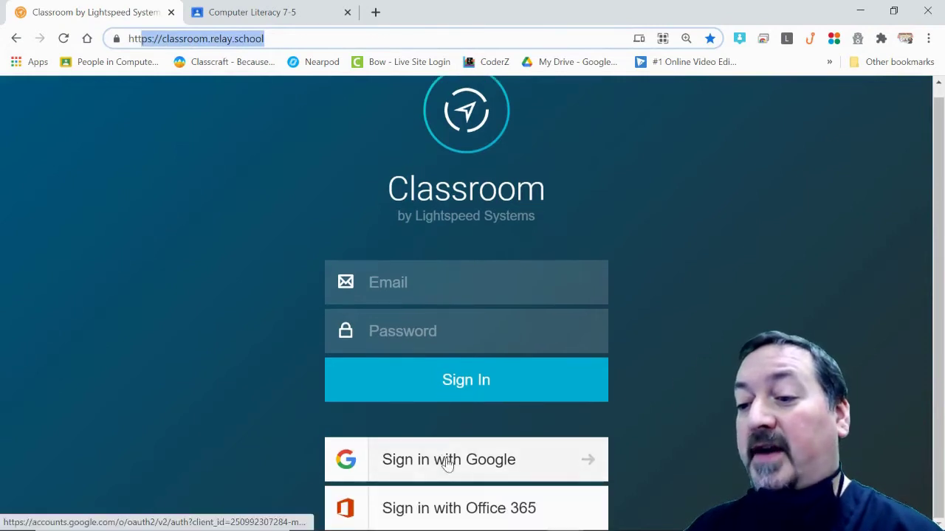
Sign in with Google using the school account and load the Computer Literacy 7-5 dashboard
left_click(422, 465)
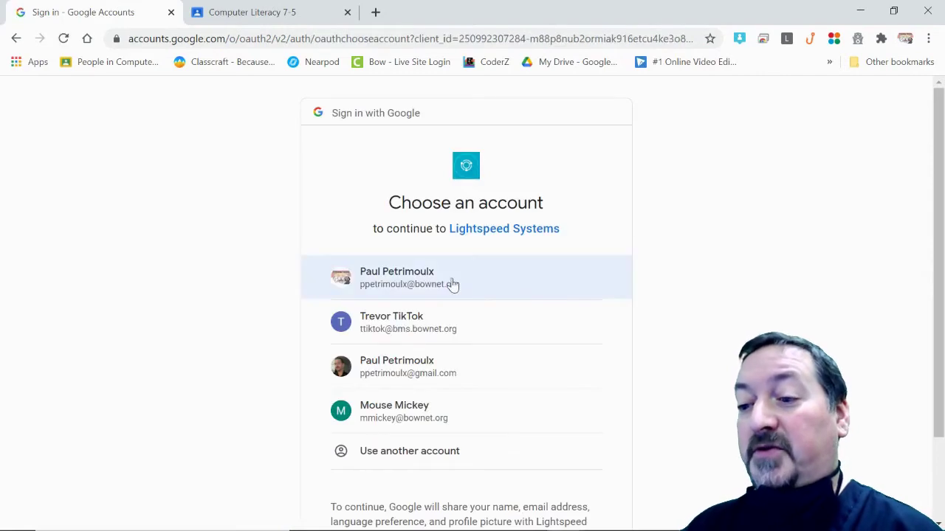
left_click(451, 282)
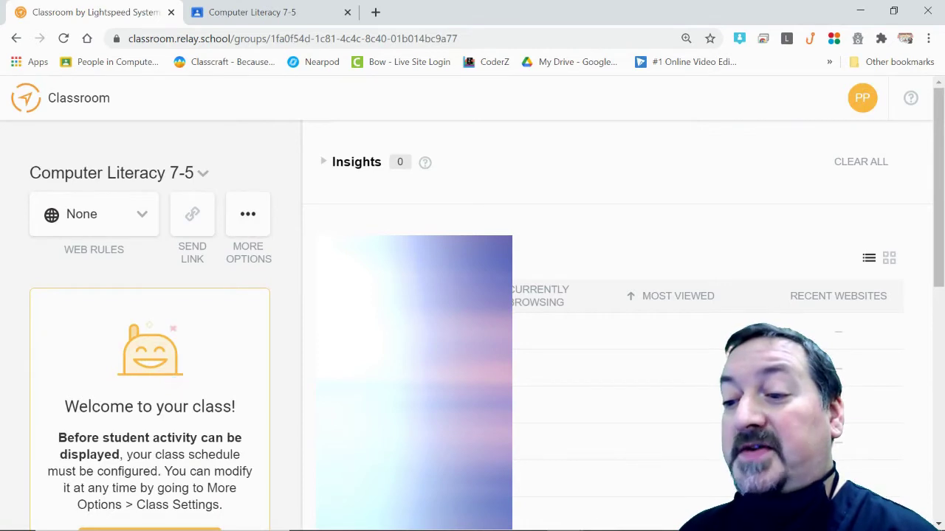
scroll(916, 367, "down", 3)
scroll(916, 367, "down", 4)
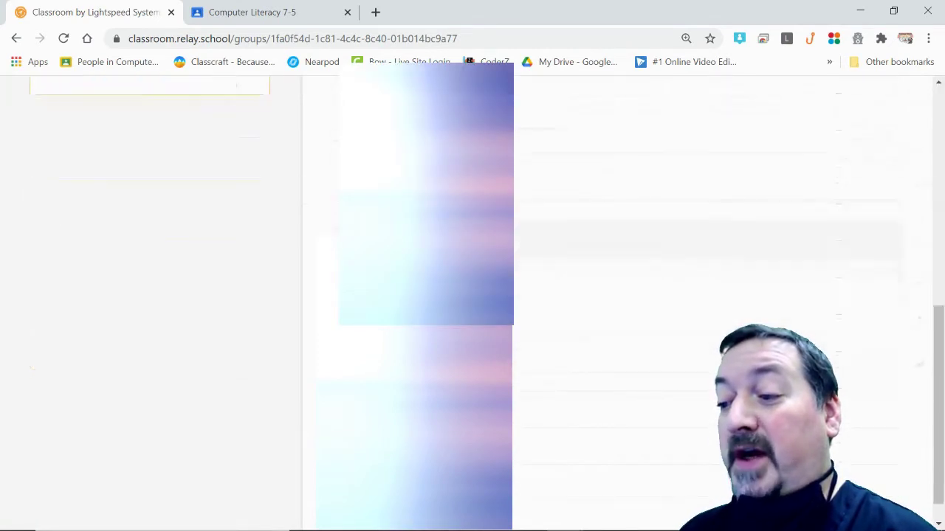
scroll(916, 366, "up", 6)
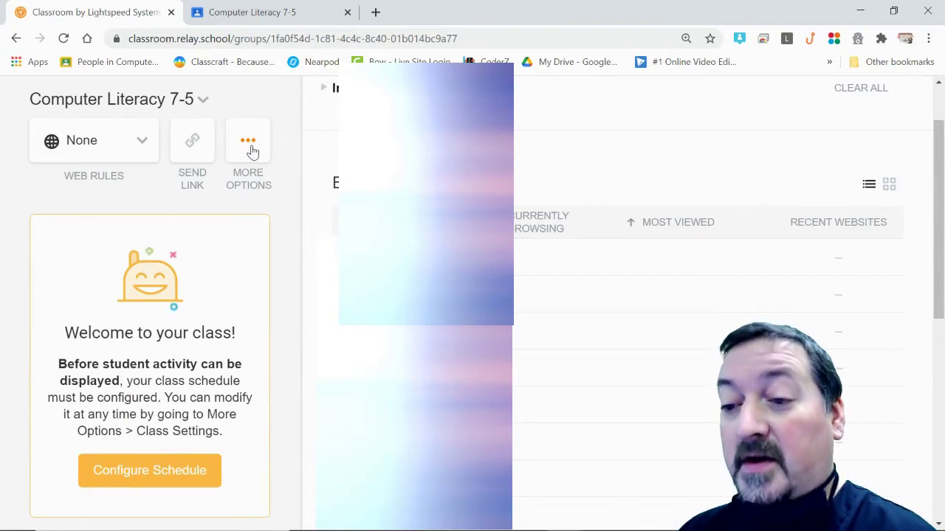
Open the Computer Literacy 7-5 Class Settings page from More Options
left_click(251, 151)
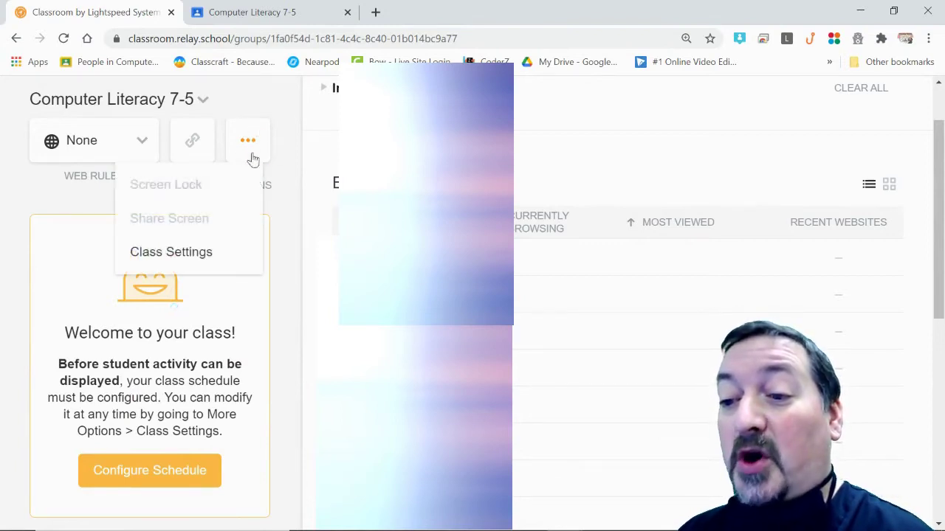
left_click(250, 146)
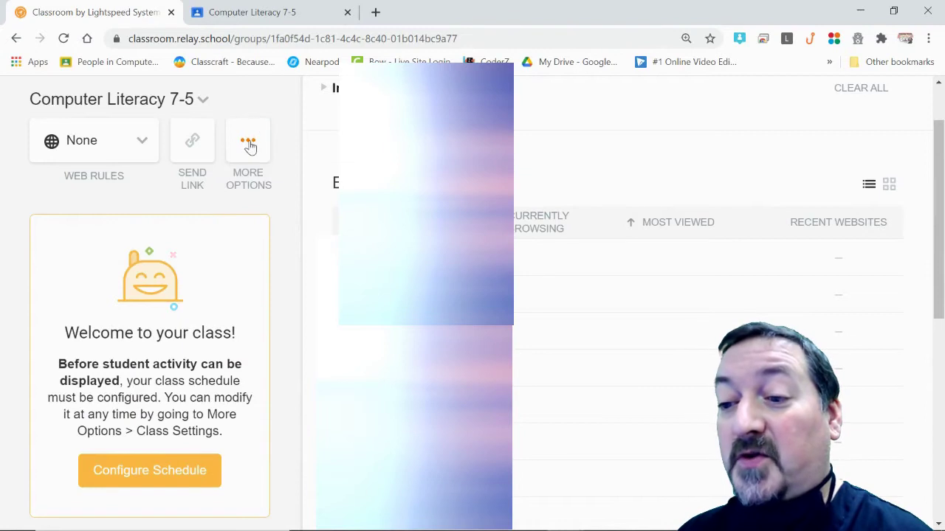
left_click(249, 146)
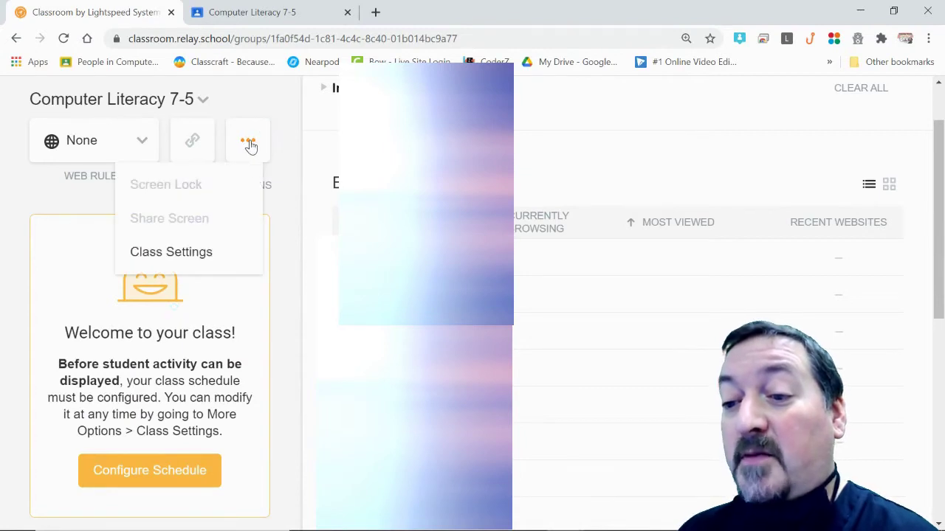
left_click(169, 253)
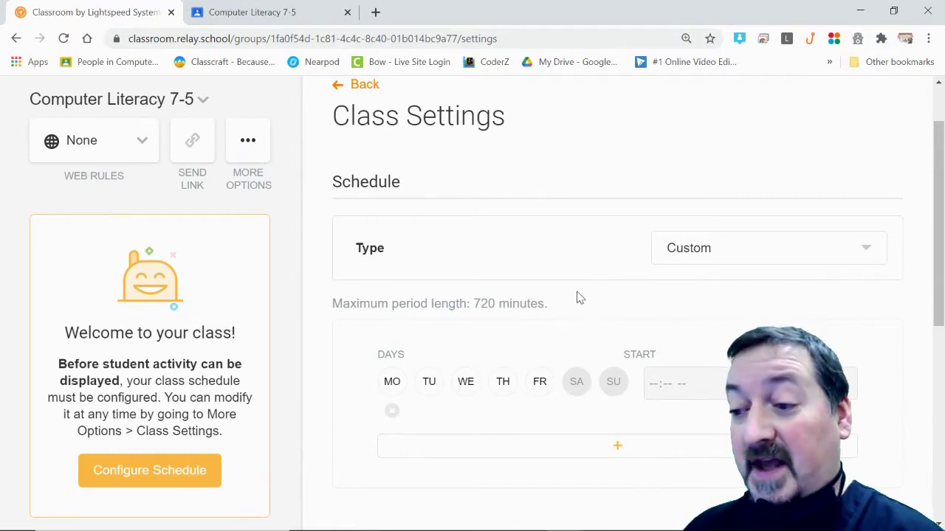
Change the schedule type to Ad Hoc, review the session durations, and reopen the Type list
left_click(713, 260)
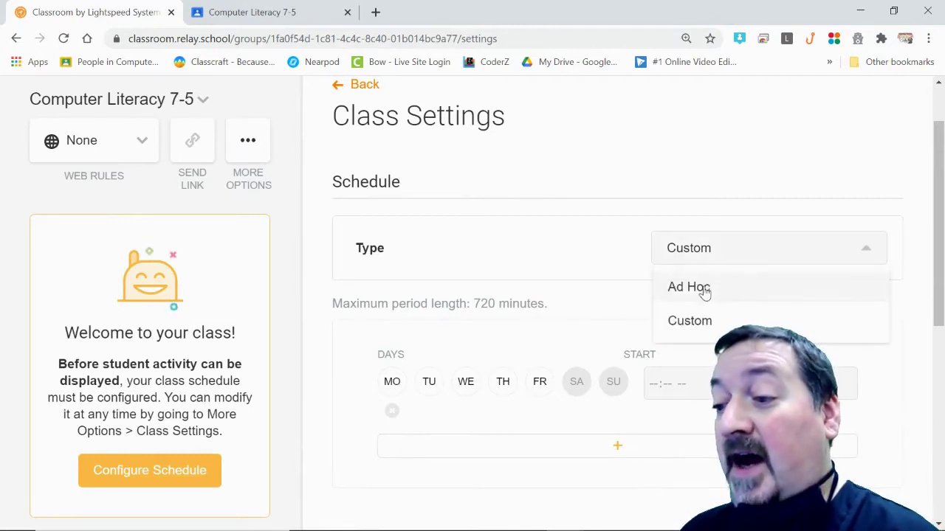
left_click(705, 292)
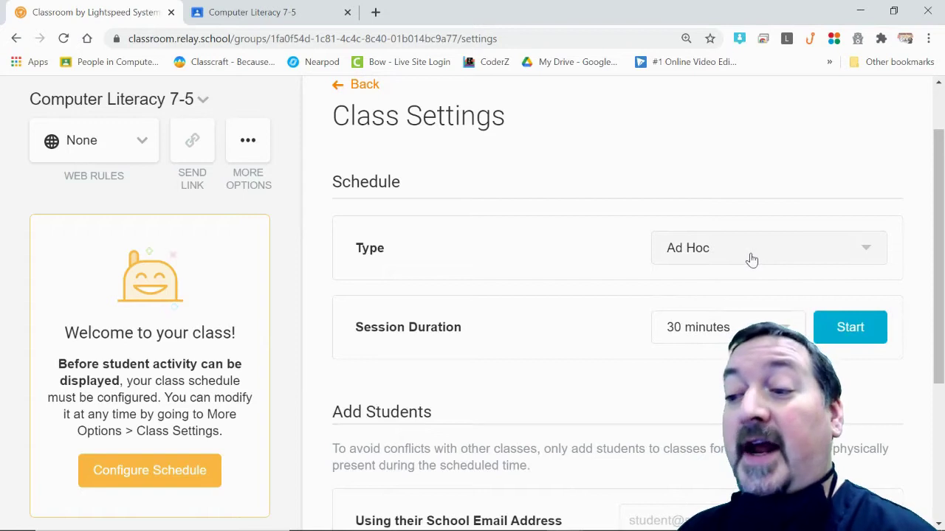
left_click(787, 327)
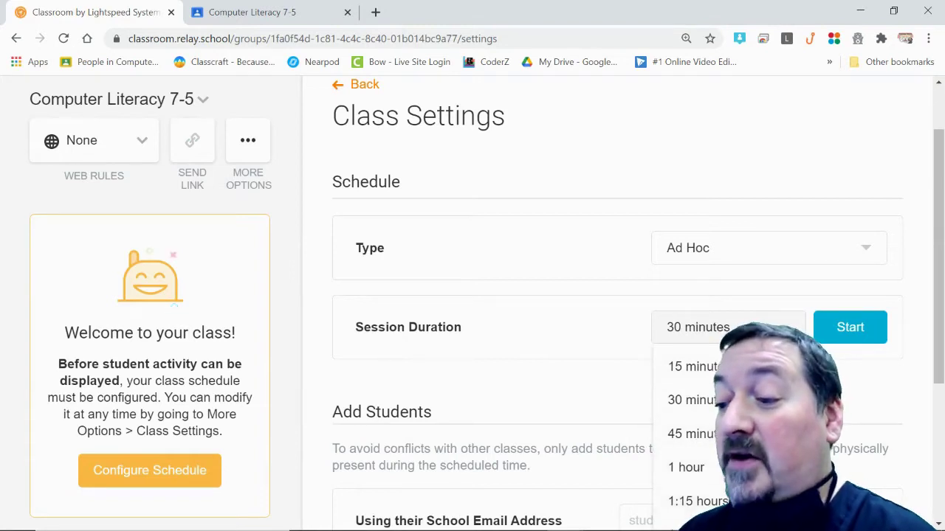
scroll(616, 303, "down", 2)
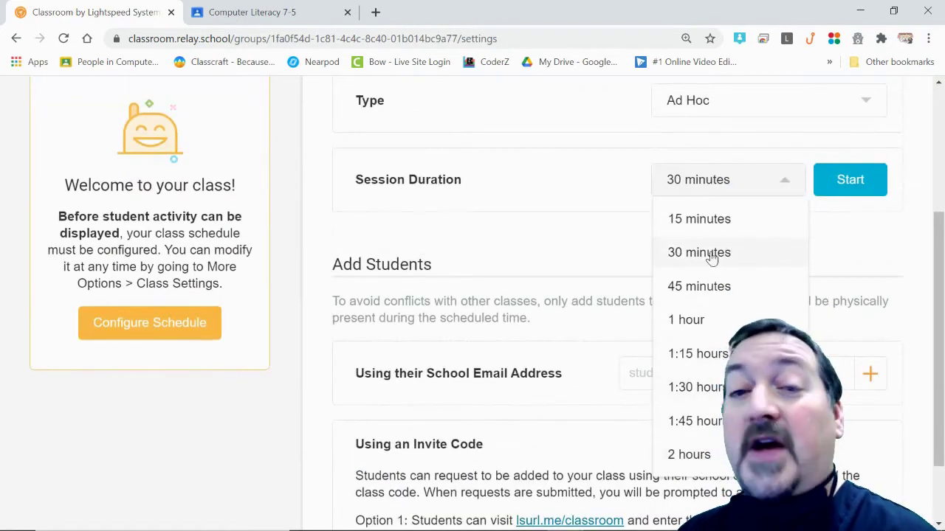
scroll(730, 286, "up", 1)
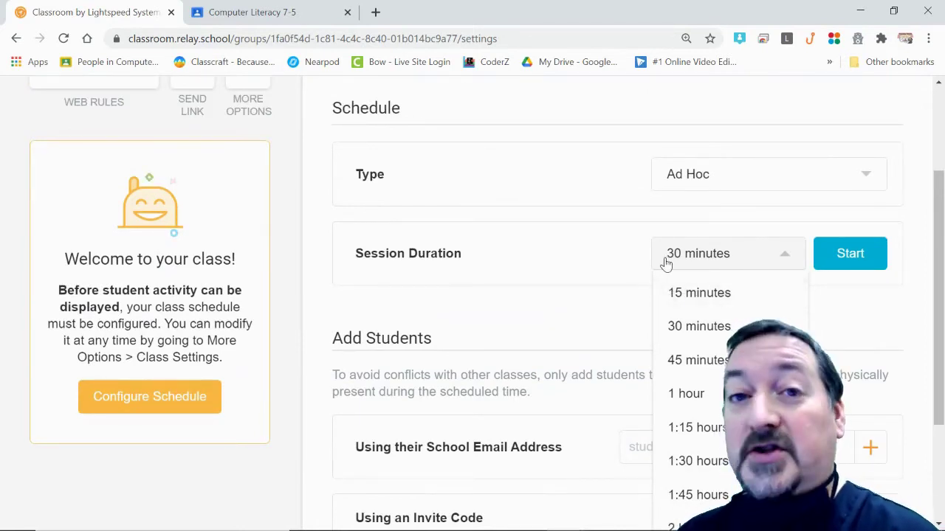
left_click(848, 182)
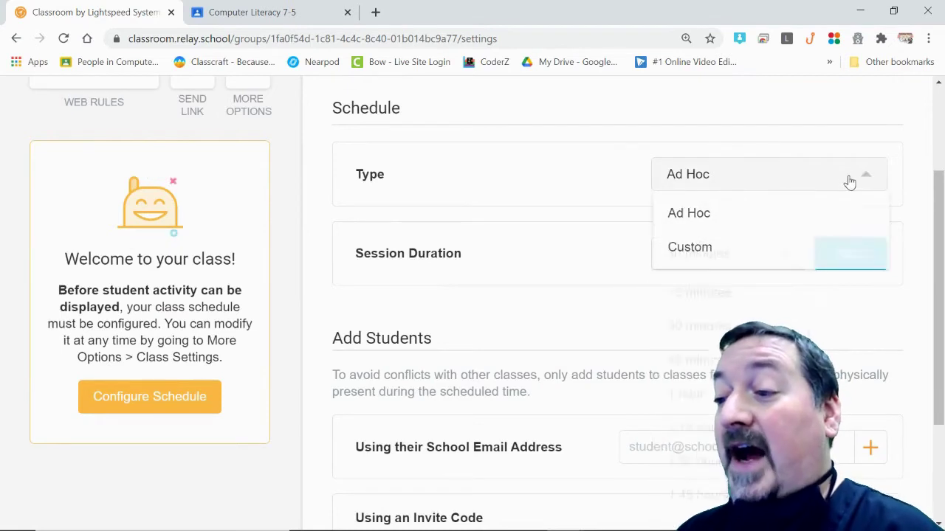
Switch the schedule type back to Custom and select Monday through Friday
left_click(694, 255)
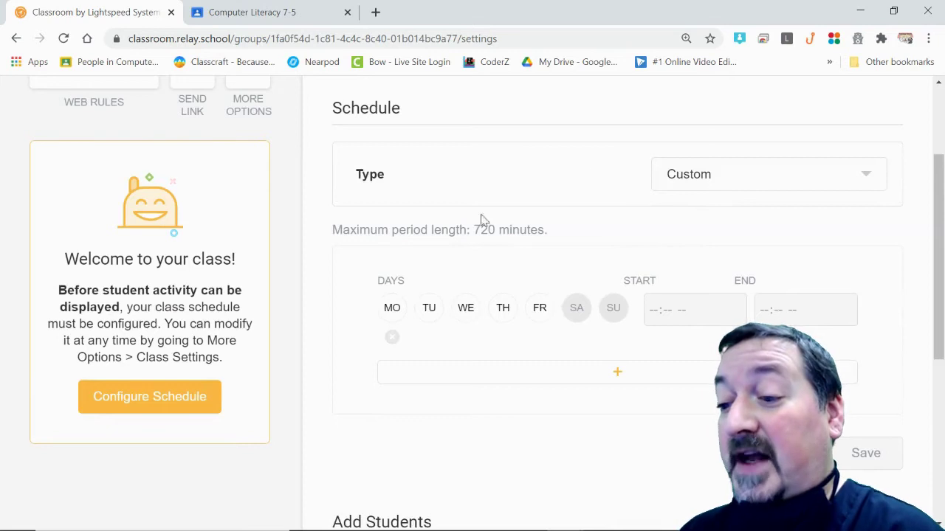
left_click(391, 312)
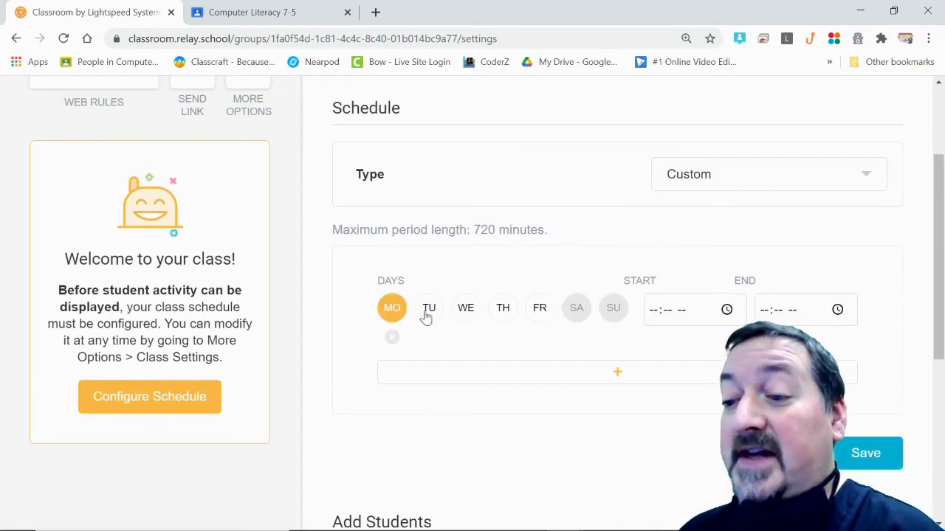
left_click(428, 312)
left_click(468, 311)
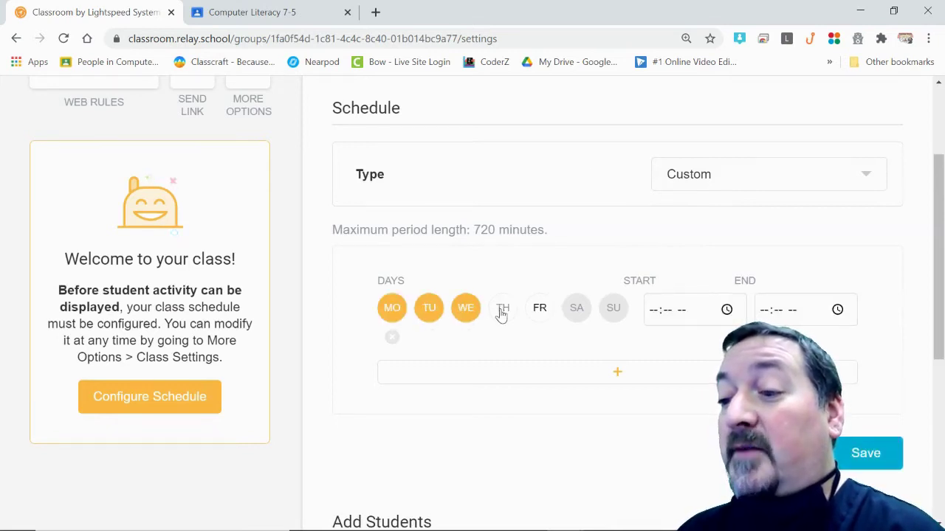
left_click(502, 313)
left_click(540, 311)
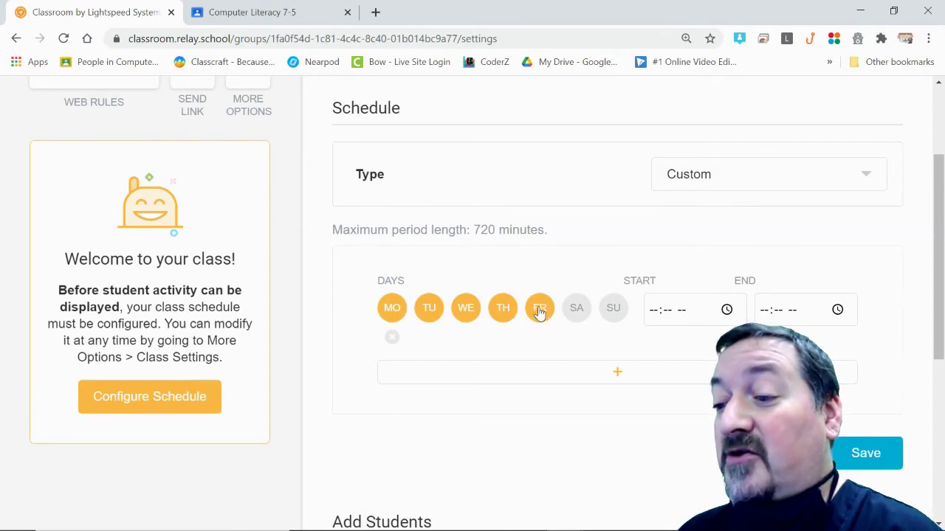
Set the class period to 8:00 AM–3:00 PM and save the schedule
left_click(653, 312)
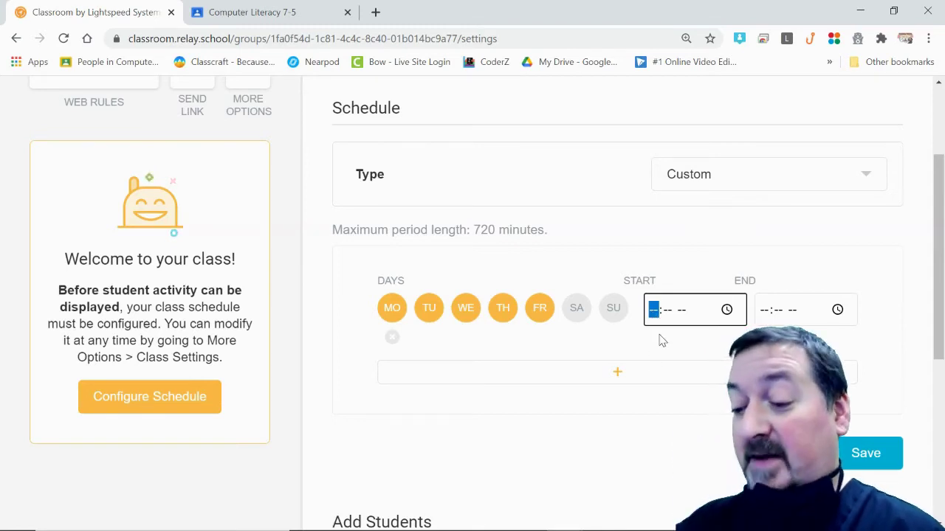
type("8:")
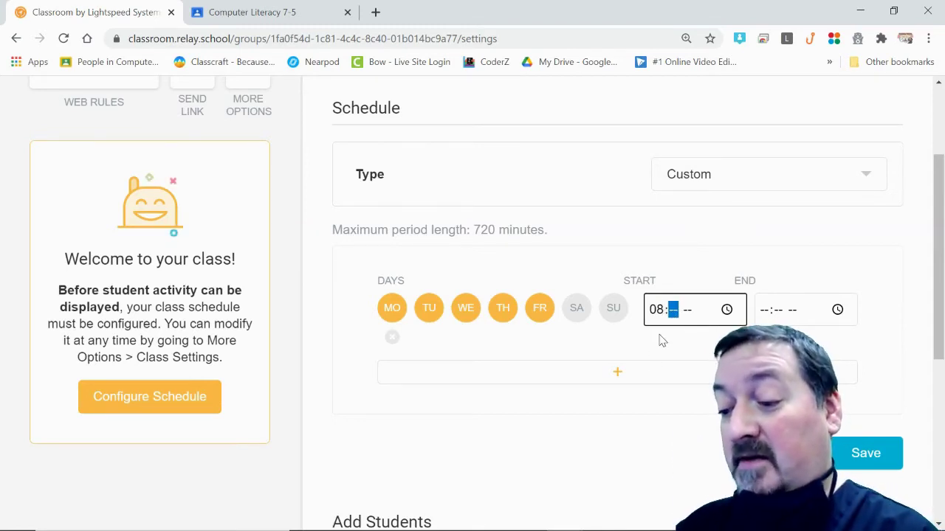
type("00 AM")
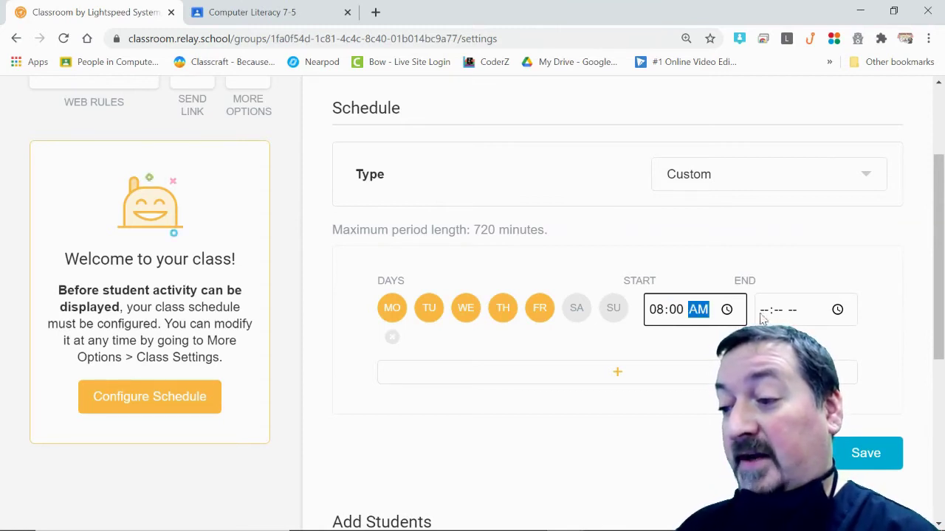
left_click(765, 313)
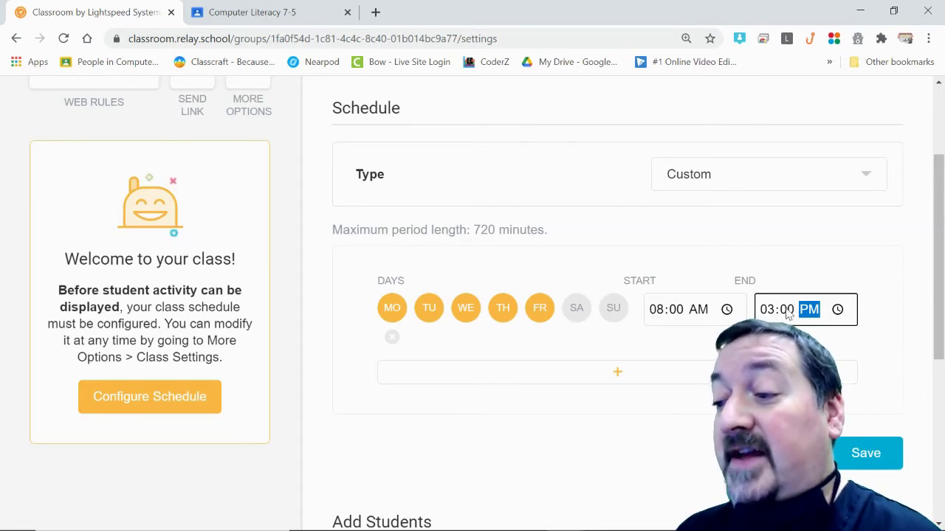
left_click(871, 453)
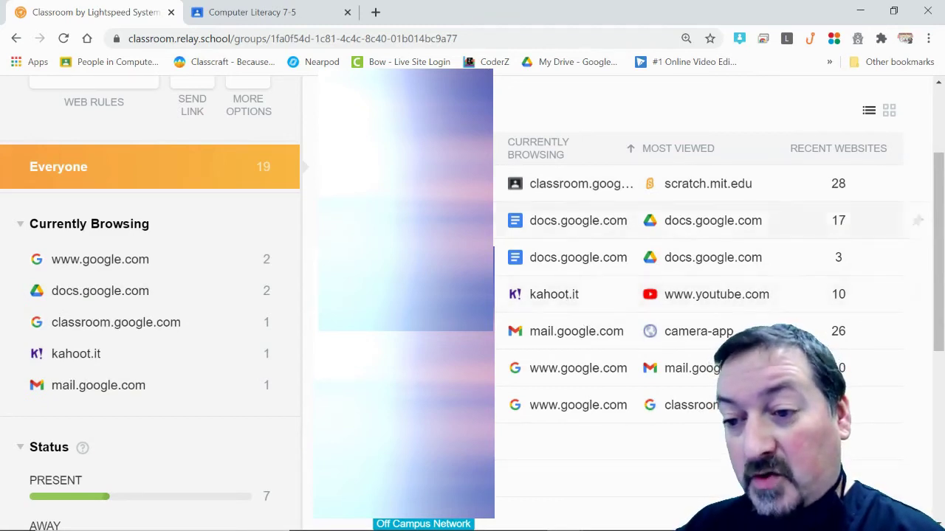
Open Class Settings from the class's More Options menu
scroll(266, 199, "up", 2)
left_click(248, 221)
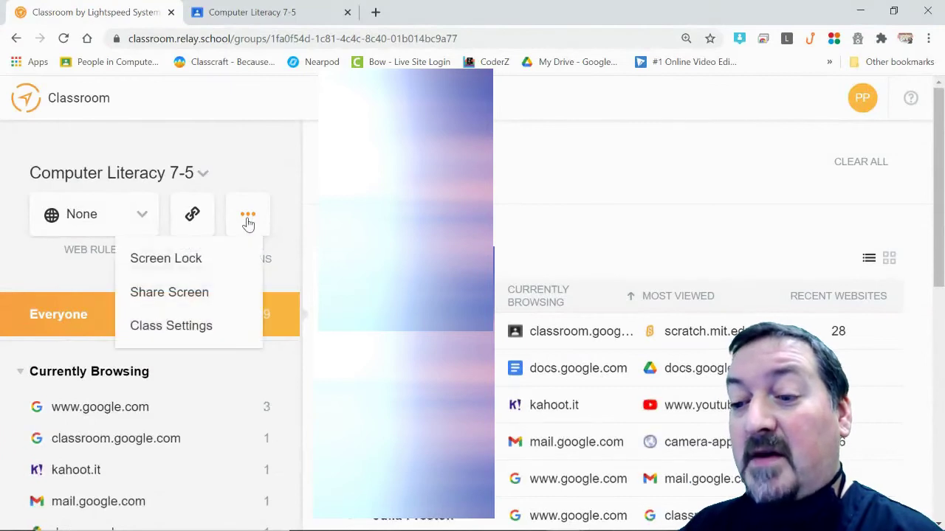
left_click(184, 327)
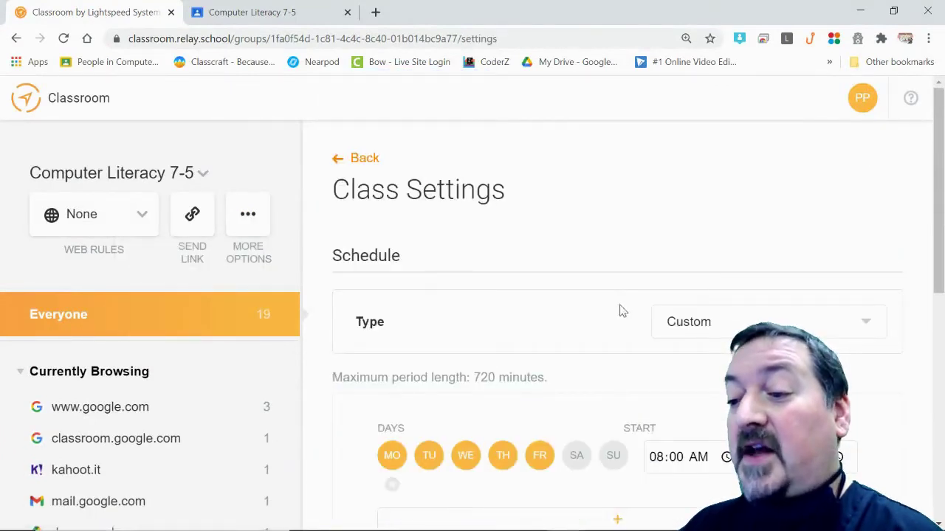
In Add Students, select the lsurl.me/classroom address and the join-group invite link
scroll(620, 311, "down", 7)
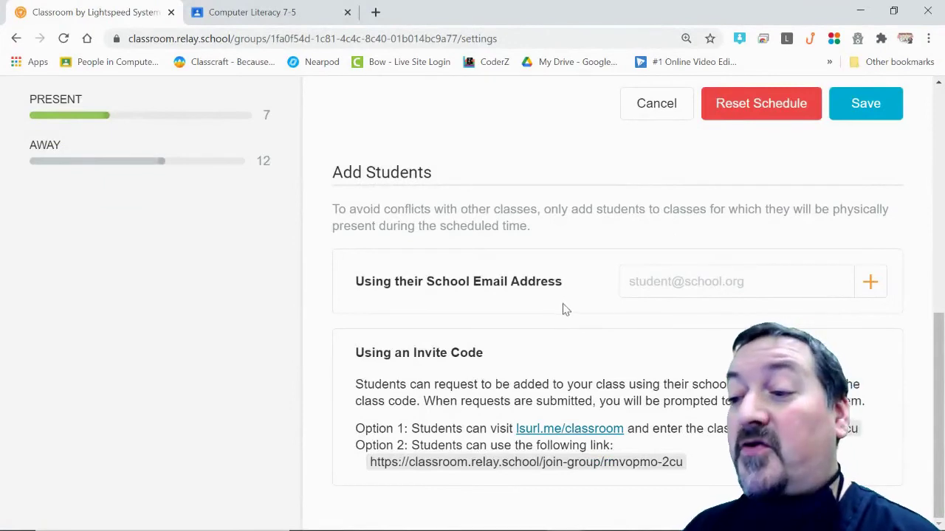
left_click(702, 286)
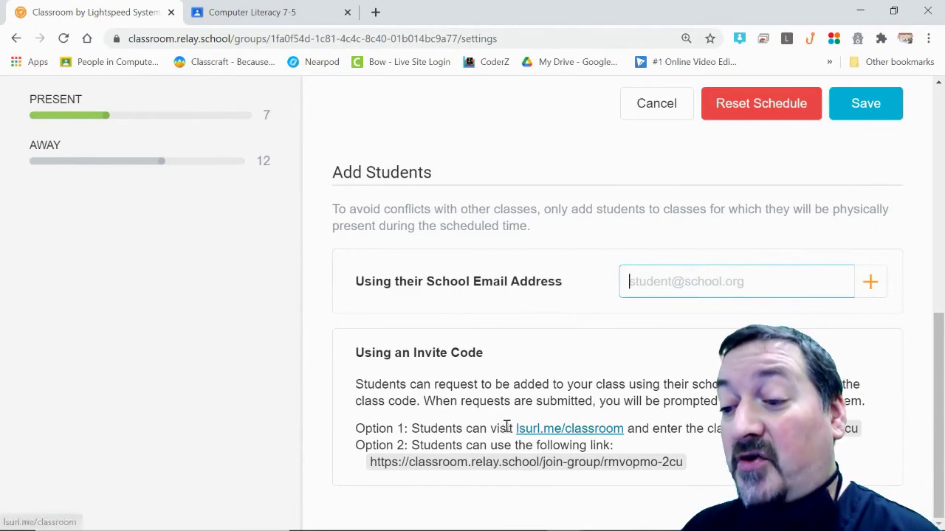
left_click_drag(513, 432, 624, 430)
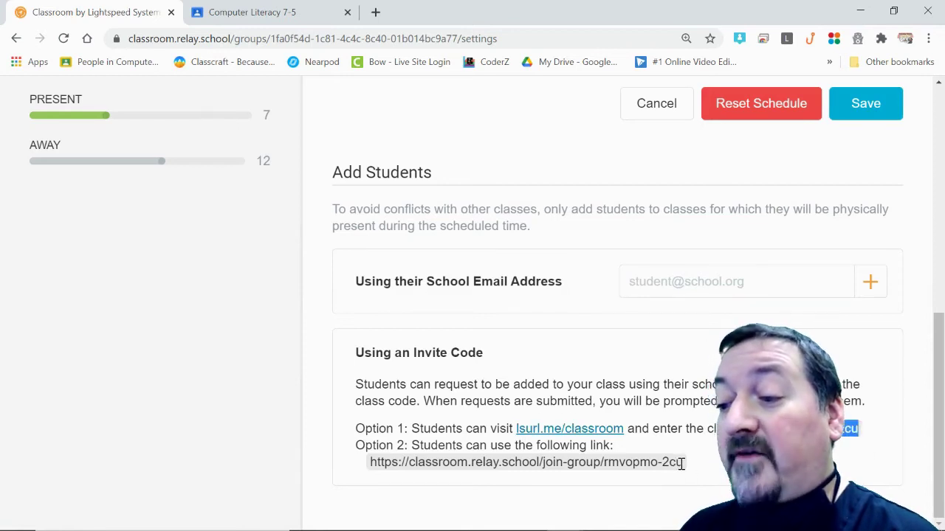
left_click_drag(682, 463, 372, 464)
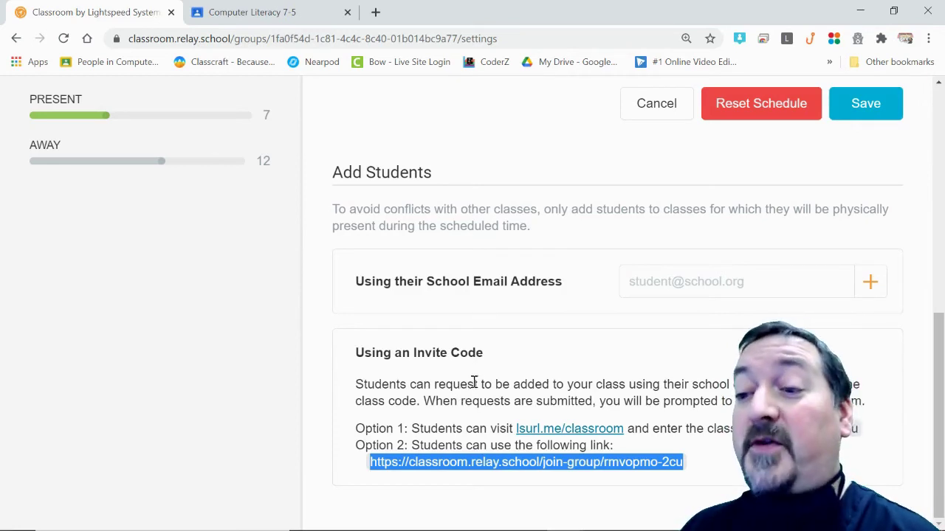
Go Back to the Computer Literacy 7-5 dashboard and review students' current and most viewed sites
scroll(490, 337, "up", 4)
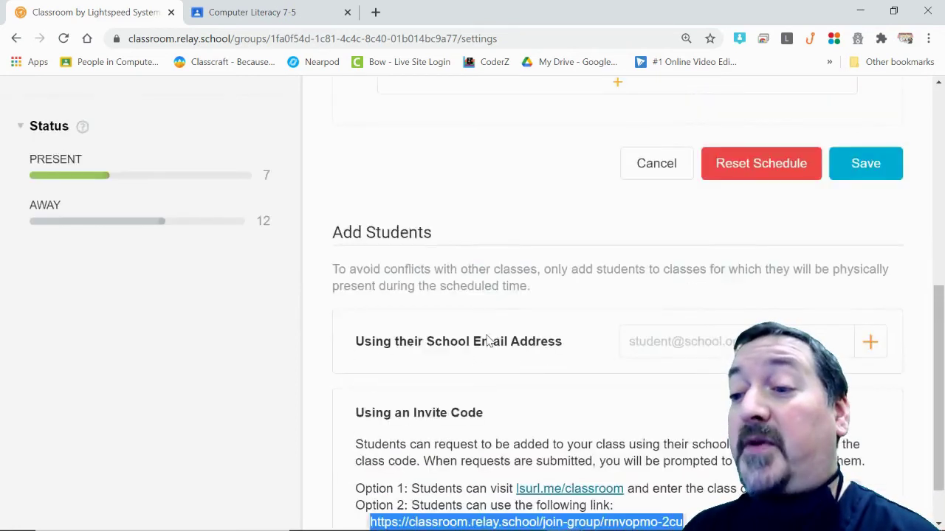
scroll(458, 333, "up", 3)
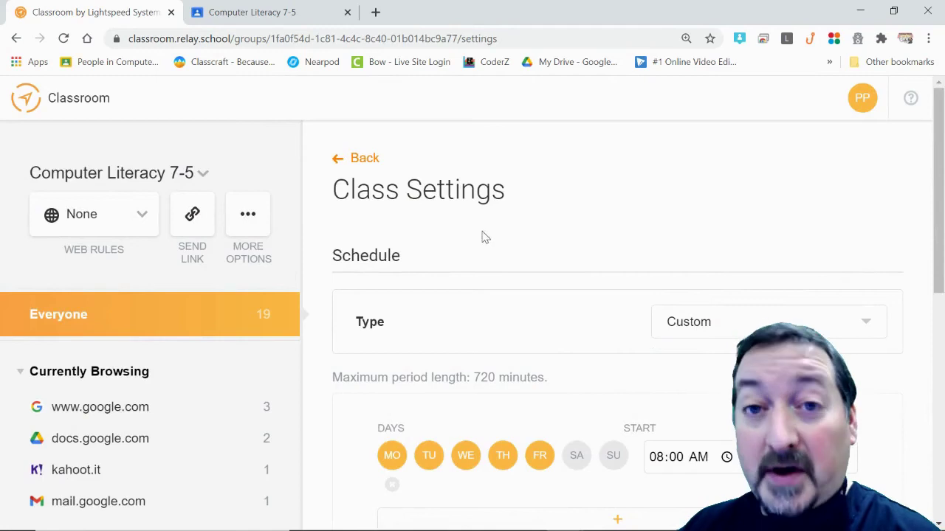
scroll(543, 265, "down", 1)
scroll(354, 201, "down", 2)
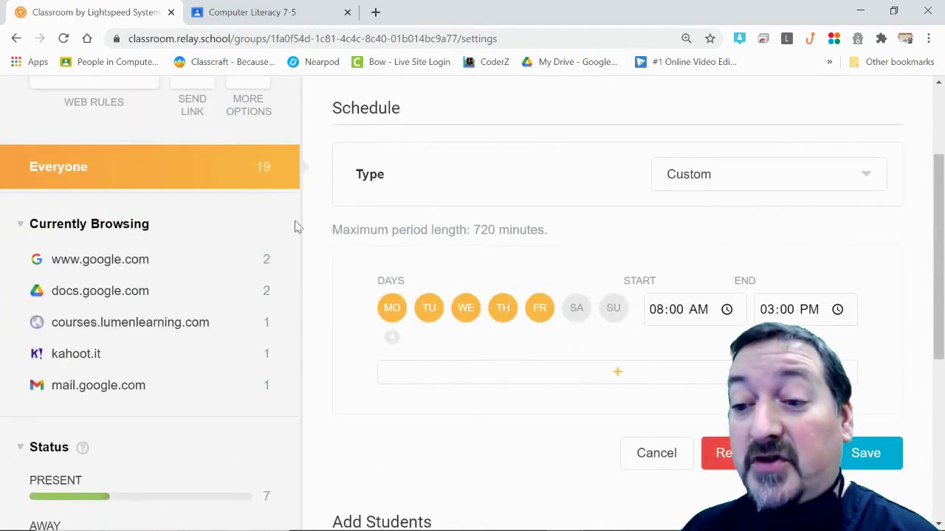
scroll(369, 221, "up", 2)
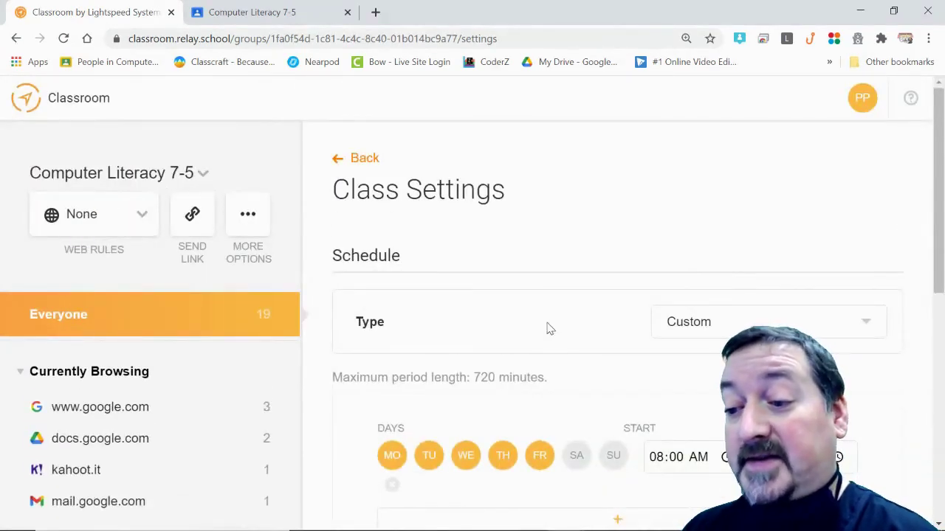
scroll(547, 325, "down", 1)
left_click(365, 87)
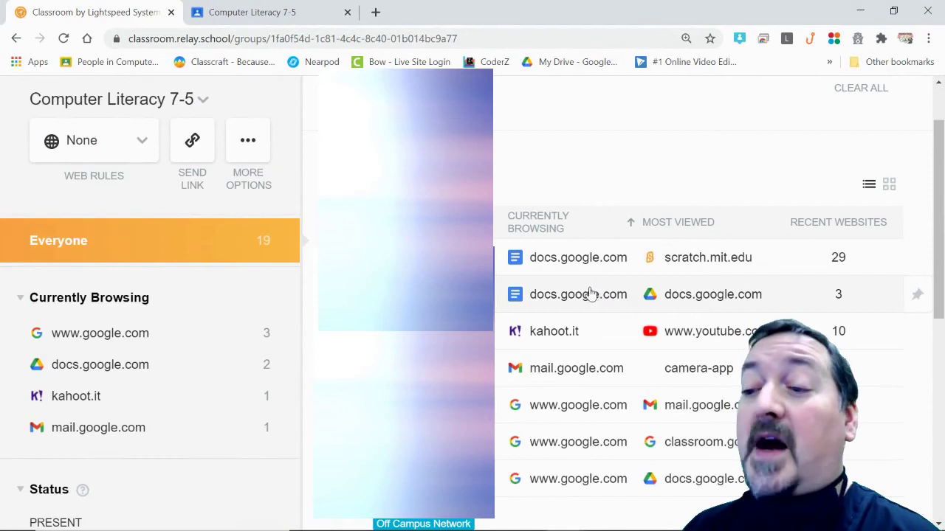
scroll(594, 472, "down", 1)
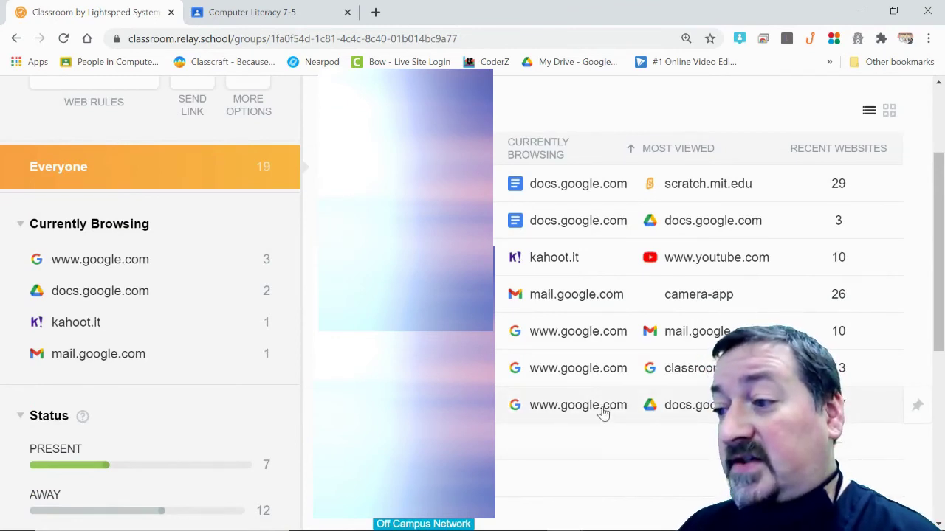
scroll(603, 413, "up", 2)
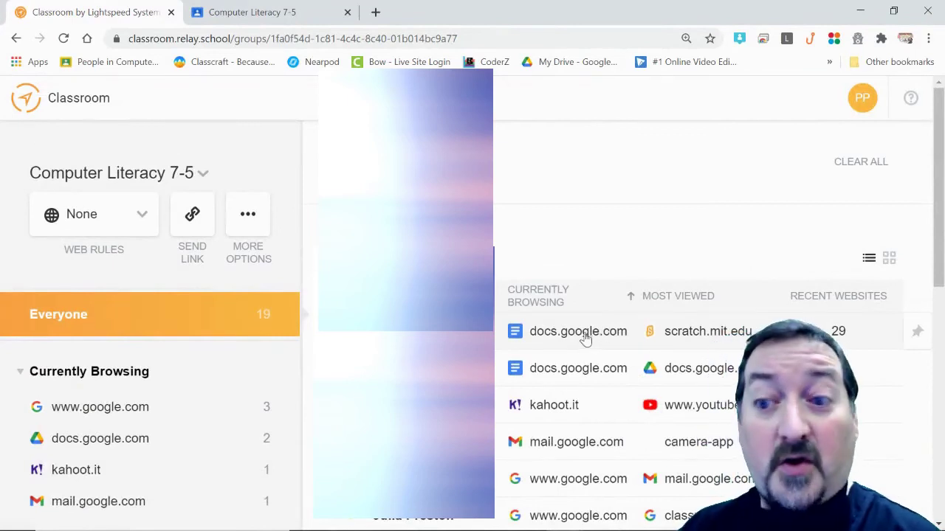
left_click(539, 338)
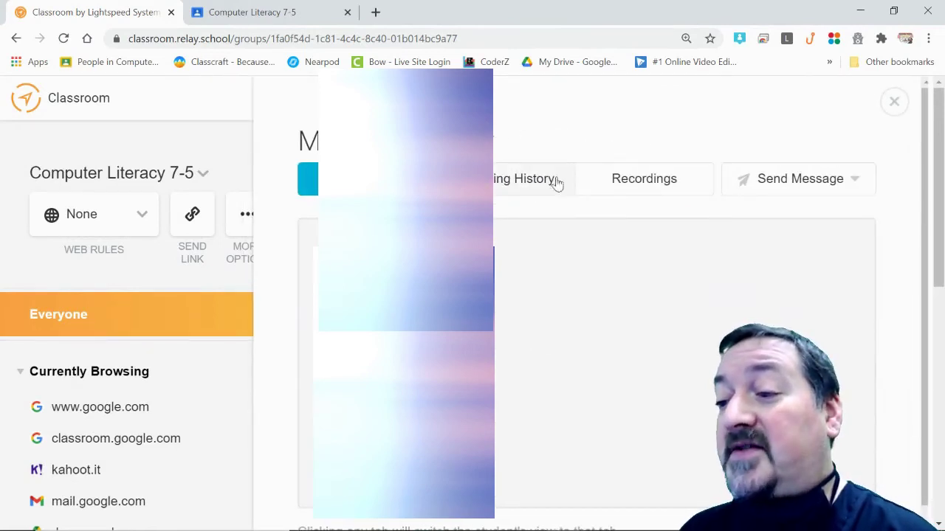
left_click(499, 186)
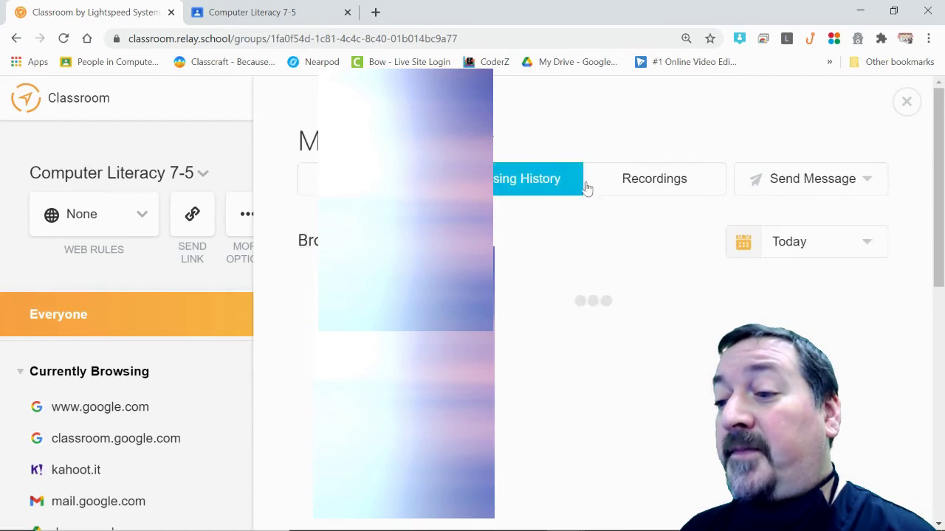
left_click(653, 183)
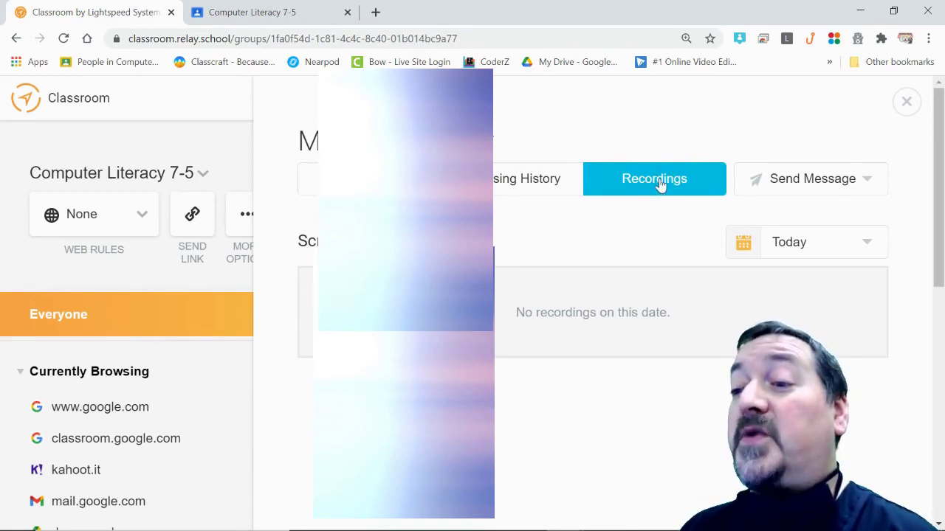
left_click(867, 184)
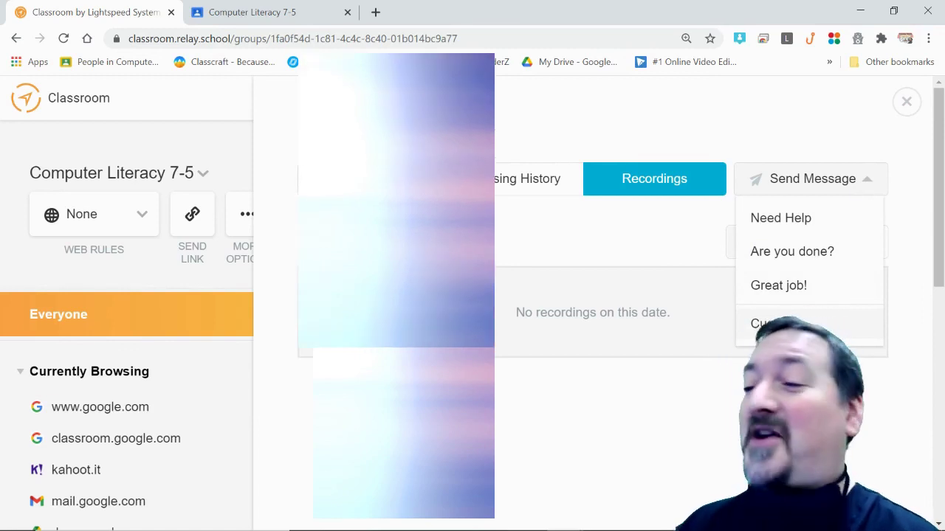
left_click(909, 103)
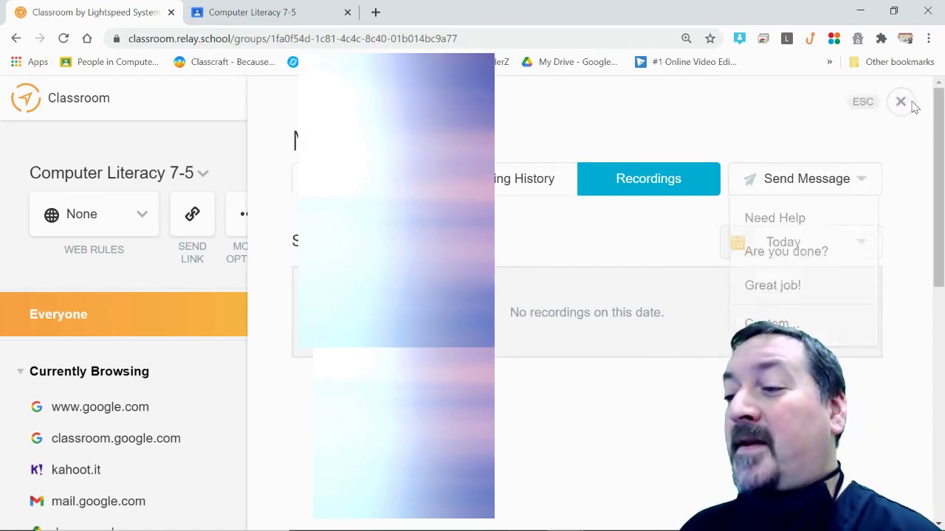